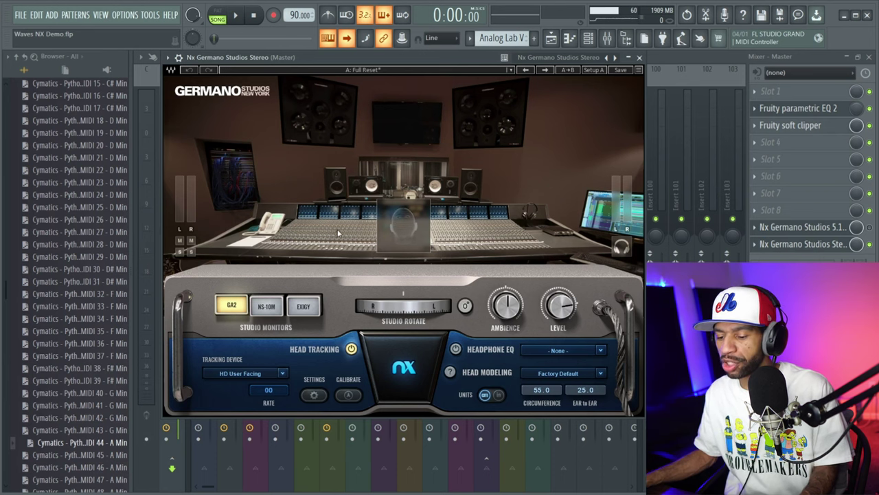
# Compare the NS-10M, EXIGY and GA2 monitors, then swing the studio rotation and reset it to 0°.
pyautogui.click(263, 306)
pyautogui.click(314, 304)
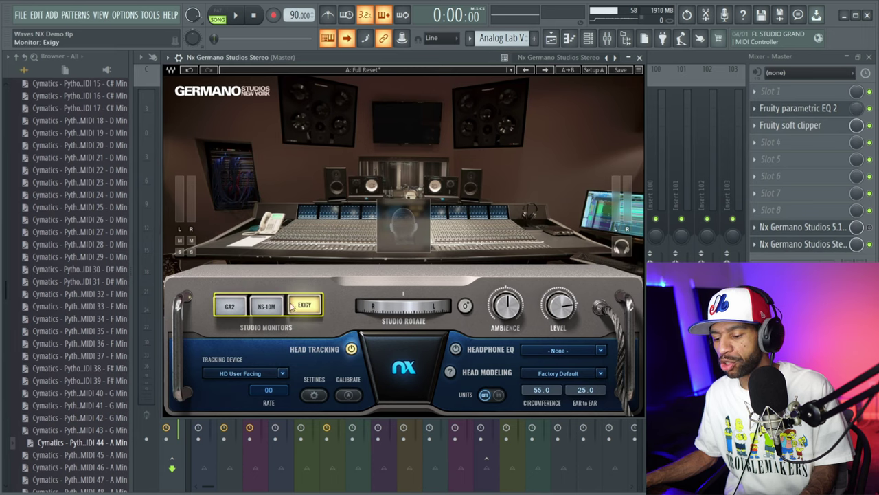
pyautogui.click(236, 307)
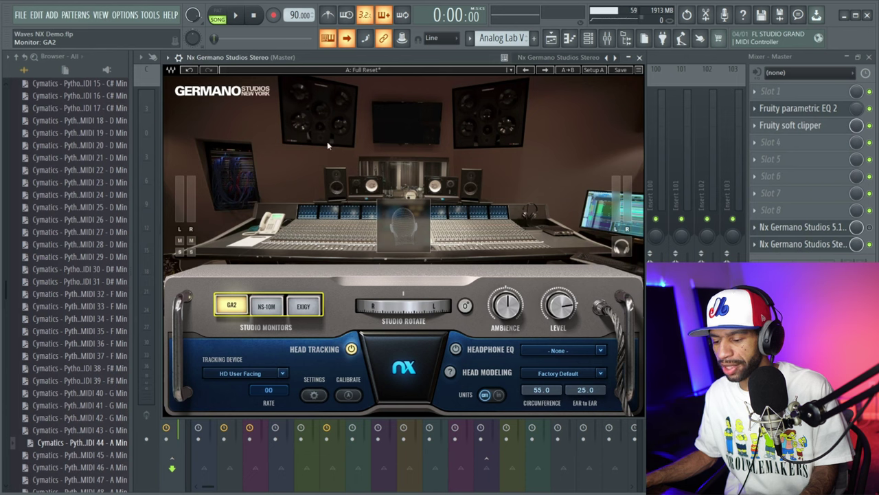
pyautogui.moveTo(395, 318); pyautogui.dragTo(367, 318)
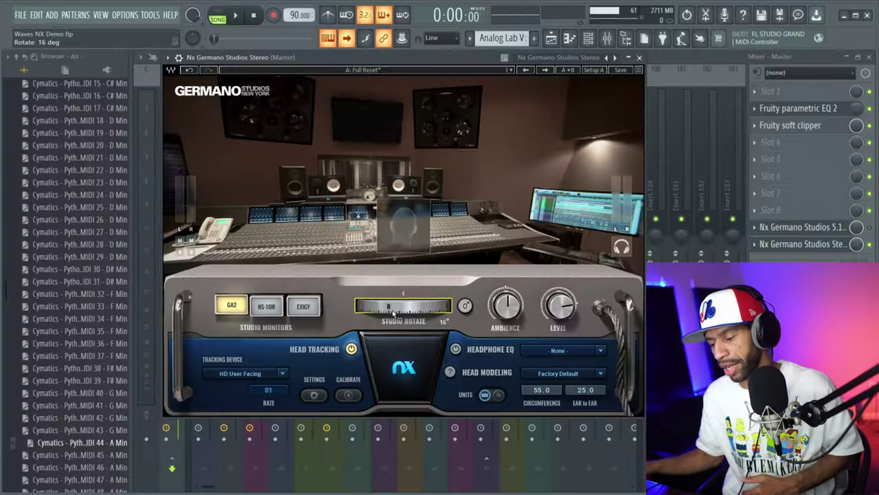
pyautogui.click(465, 306)
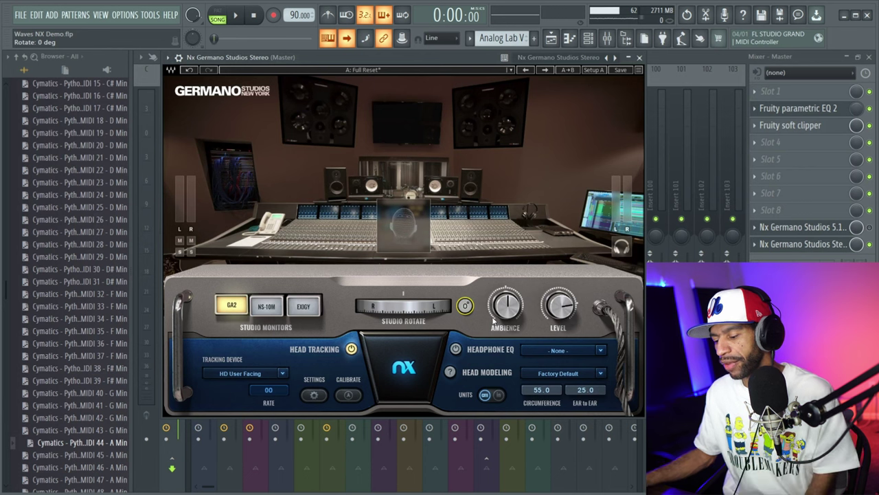
# Lower the Nx Level knob to about -1.3 dB, then bring up the headphone EQ model list.
pyautogui.moveTo(505, 311)
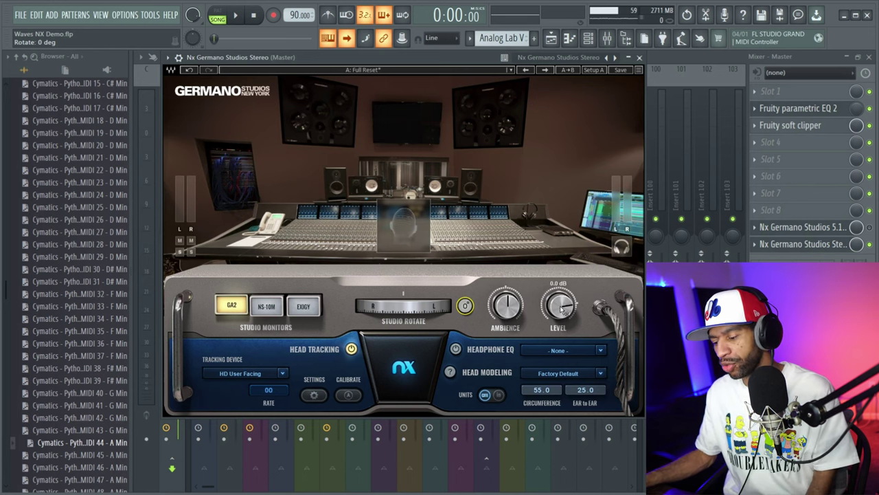
pyautogui.moveTo(562, 311); pyautogui.dragTo(562, 323)
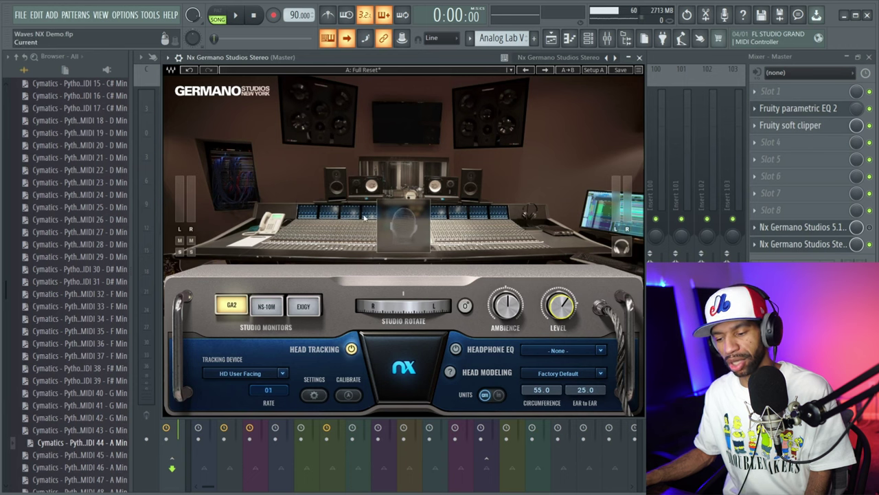
pyautogui.click(552, 353)
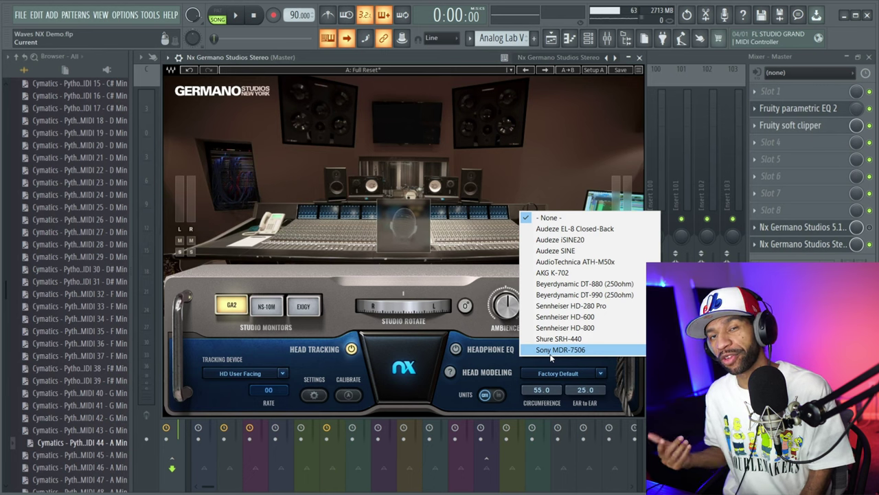
pyautogui.click(479, 325)
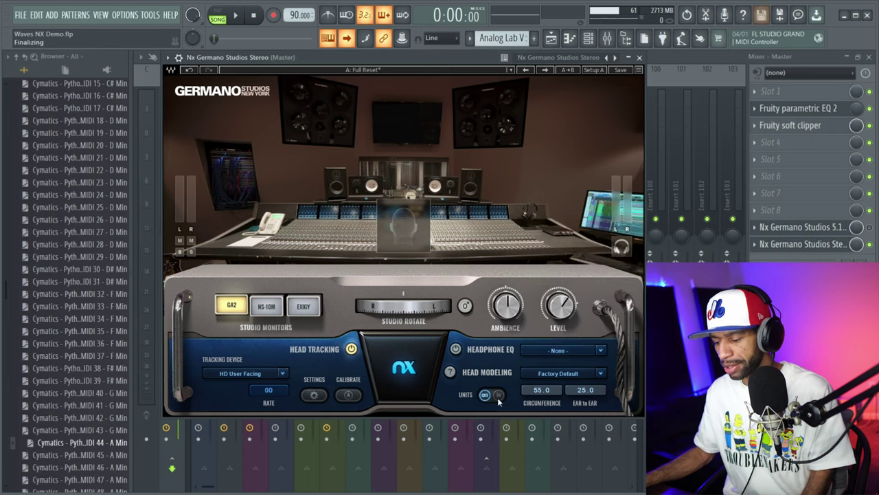
pyautogui.click(314, 394)
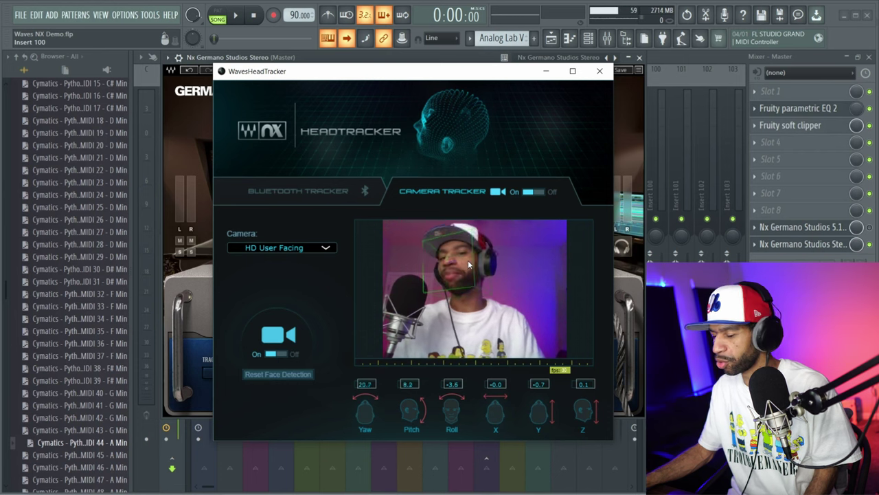
pyautogui.moveTo(457, 72); pyautogui.dragTo(222, 72)
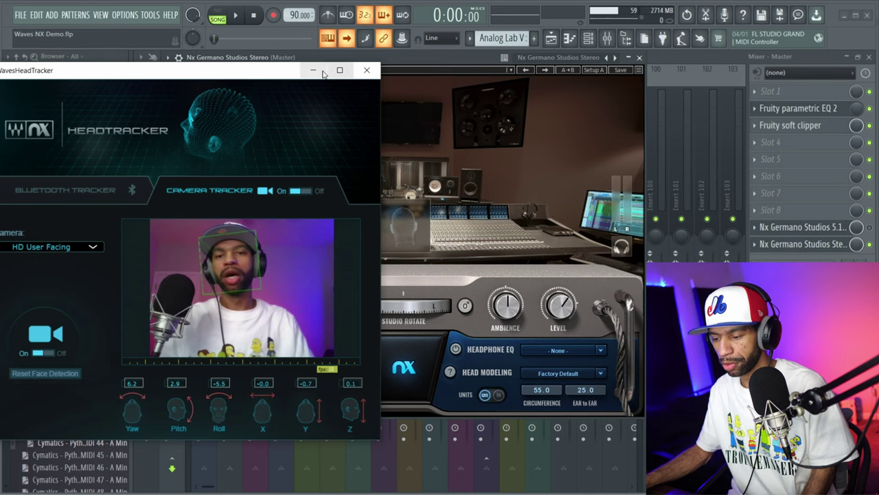
pyautogui.click(367, 71)
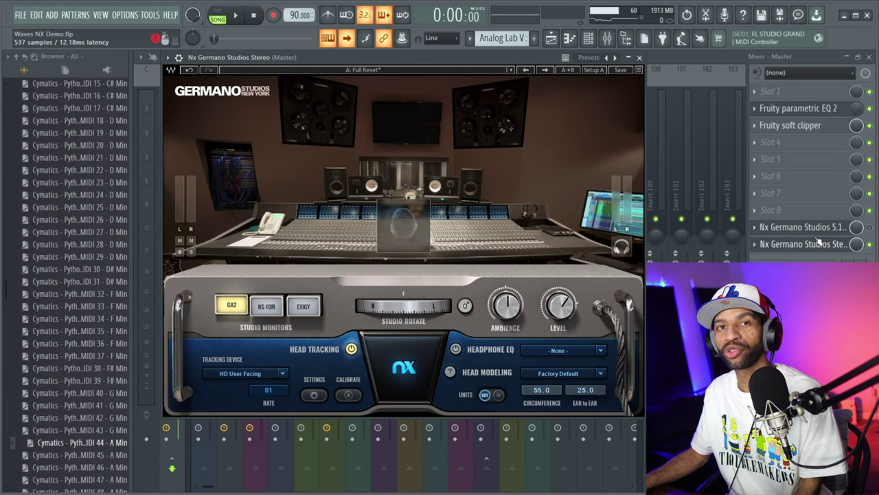
# Close the Nx window, show the Playlist, and play the song once before stopping.
pyautogui.click(870, 246)
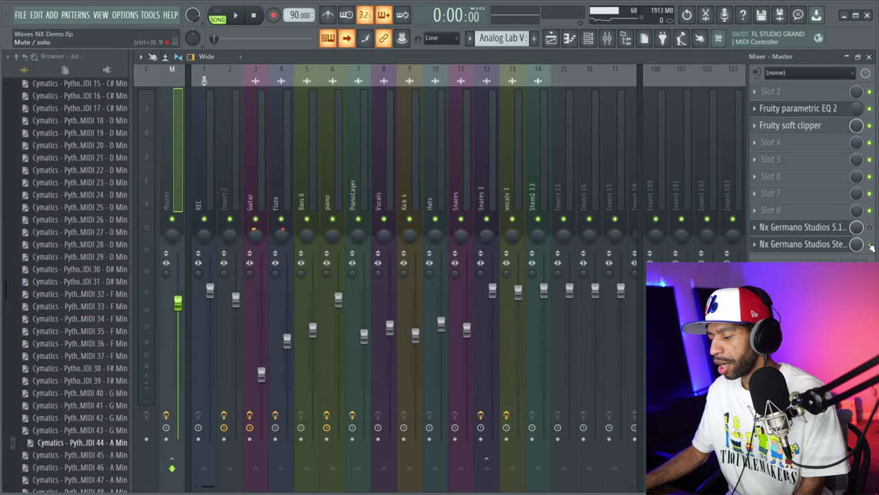
pyautogui.click(551, 40)
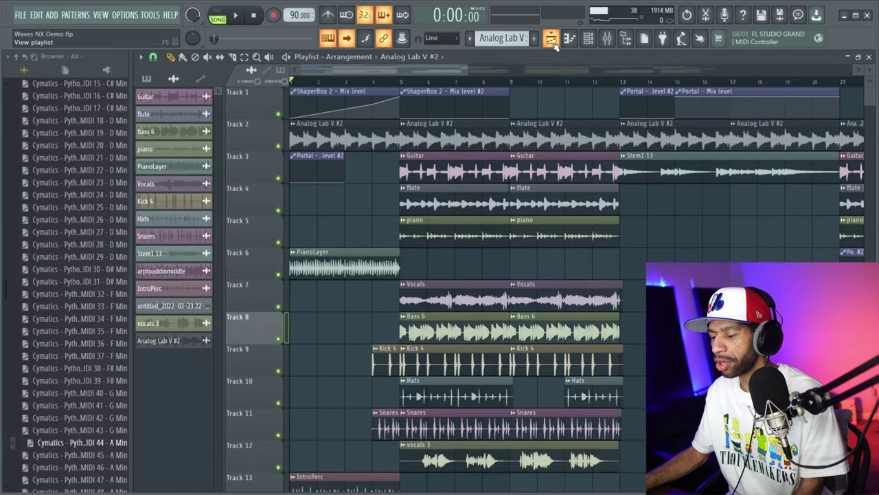
pyautogui.click(237, 18)
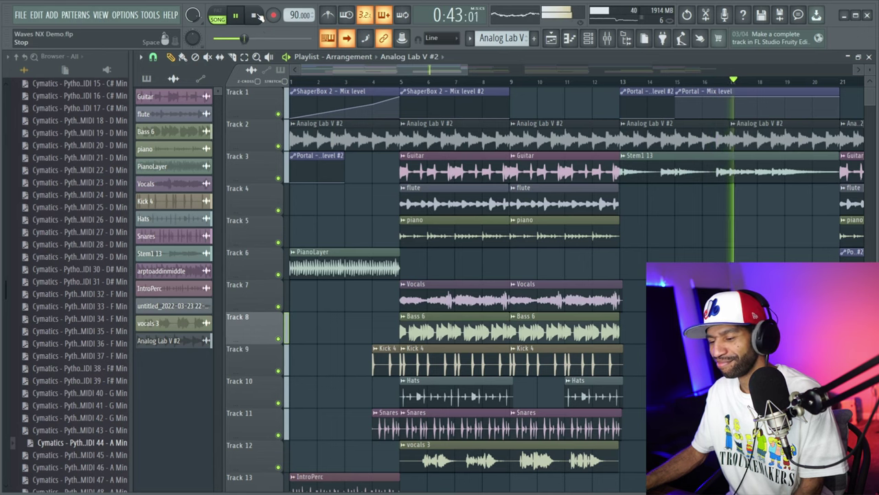
pyautogui.click(254, 15)
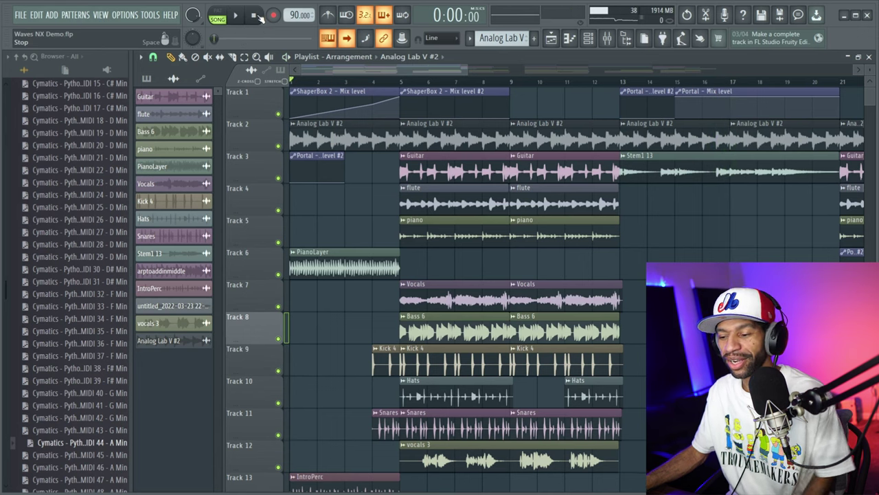
# Reopen Nx Germano Studios Stereo from the master mixer and set Level to -4.5 dB during playback.
pyautogui.click(607, 40)
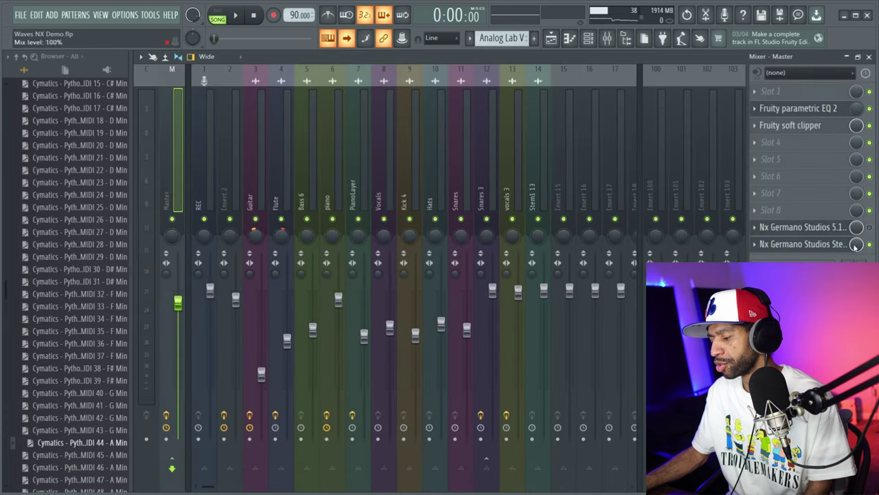
pyautogui.click(803, 244)
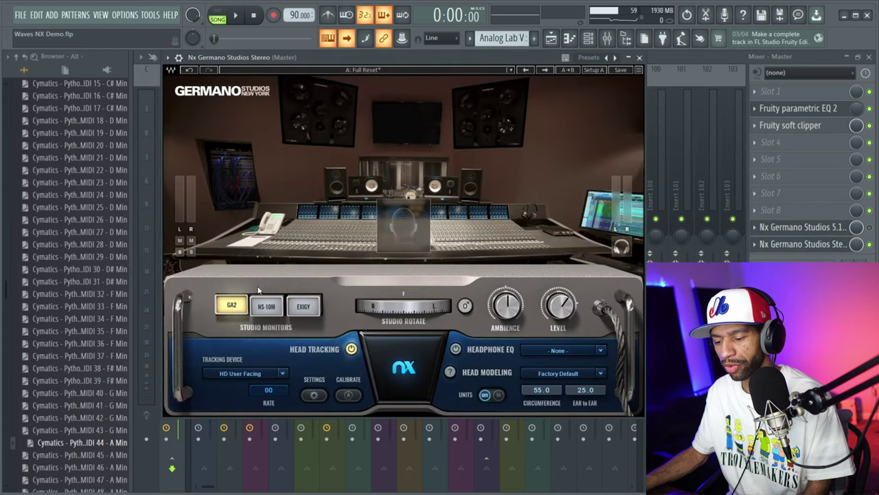
pyautogui.click(240, 15)
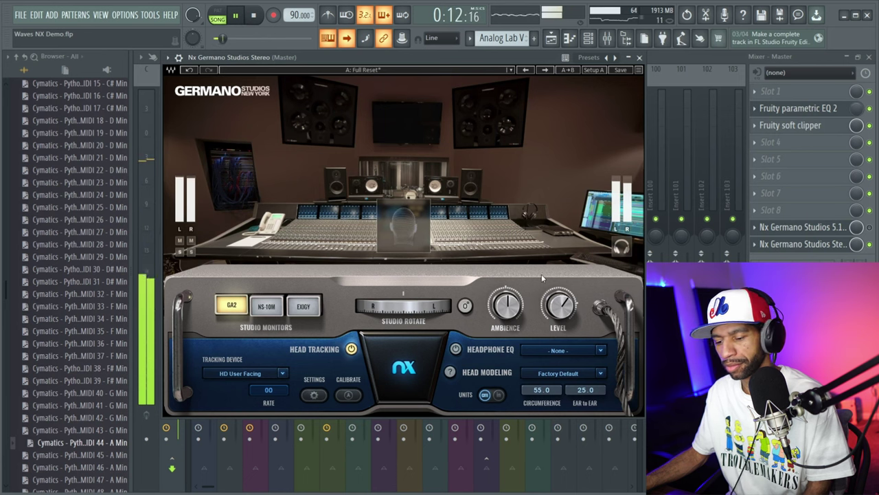
pyautogui.moveTo(558, 309); pyautogui.dragTo(558, 290)
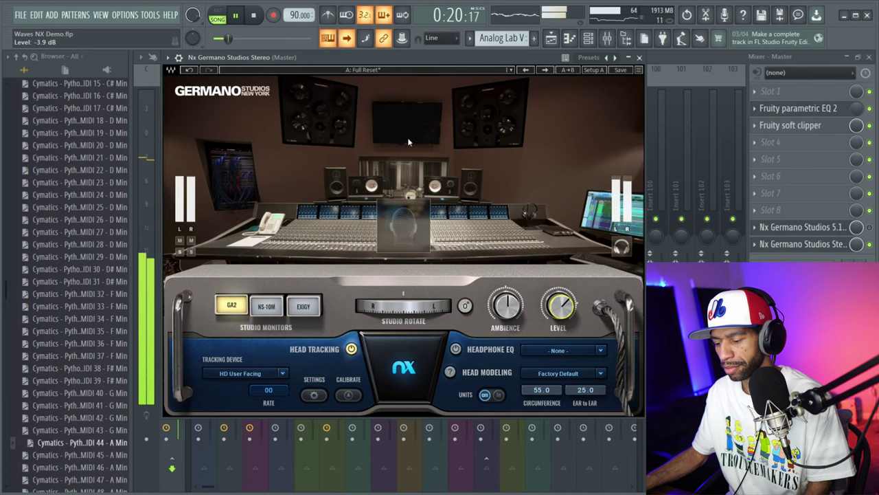
pyautogui.click(258, 15)
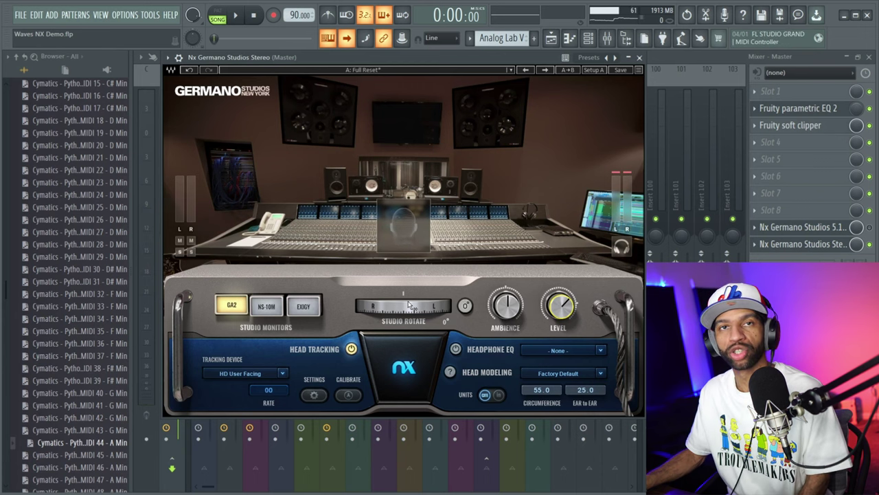
pyautogui.click(235, 17)
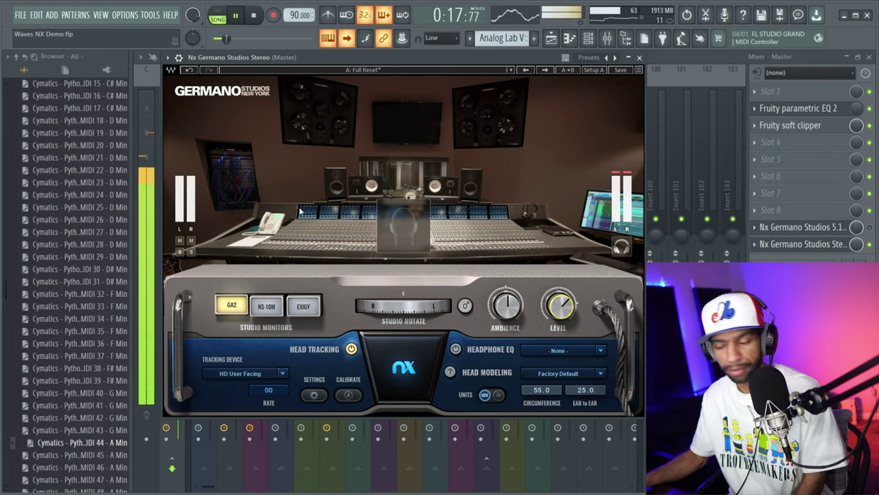
pyautogui.moveTo(420, 305); pyautogui.dragTo(303, 305)
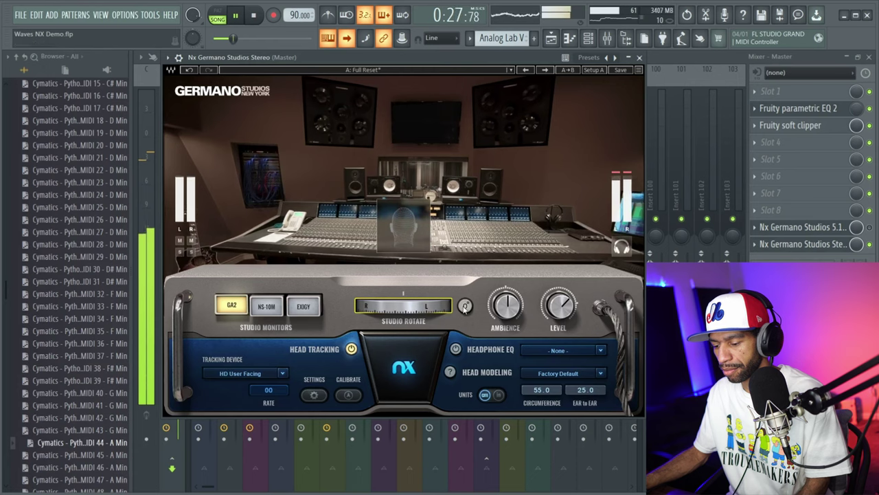
pyautogui.click(465, 306)
pyautogui.press('space')
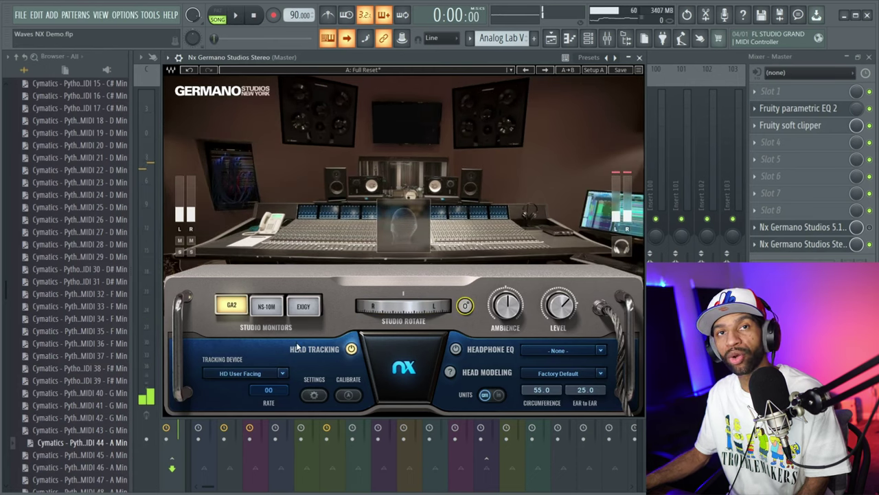
# Switch to NS-10M monitors, play the song, swing rotation to 113° and reset it, then stop.
pyautogui.click(271, 310)
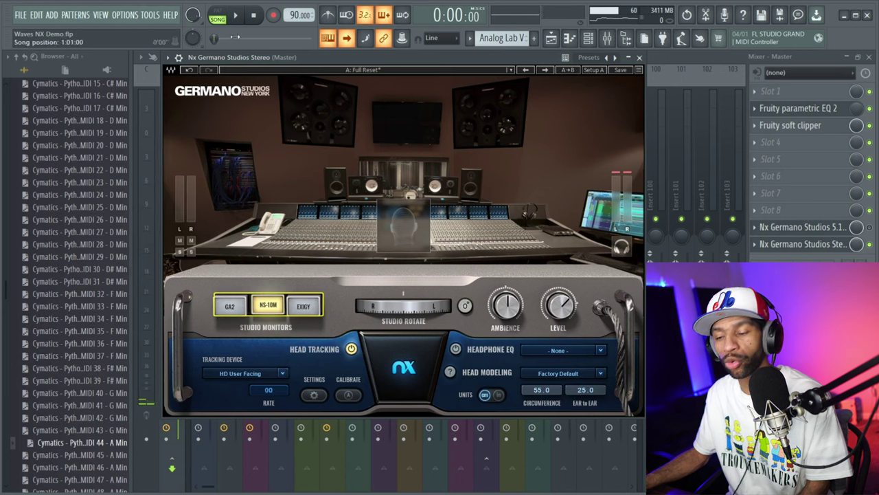
pyautogui.press('space')
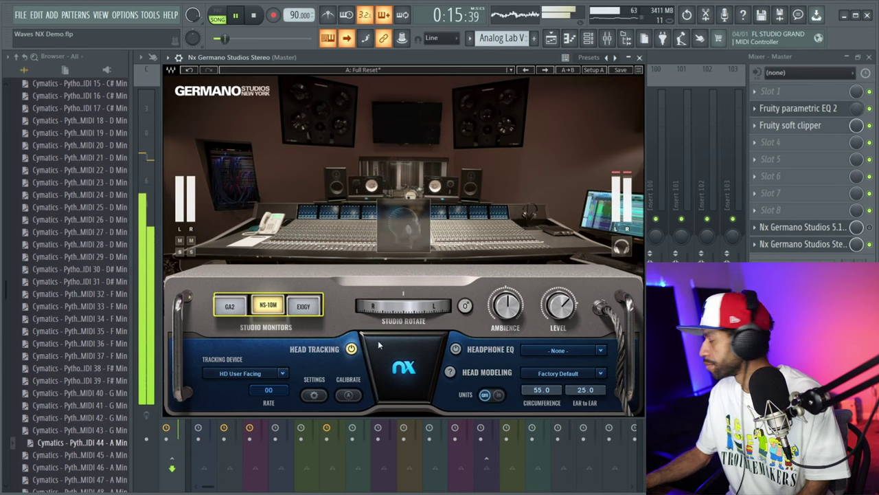
pyautogui.moveTo(407, 318); pyautogui.dragTo(426, 306)
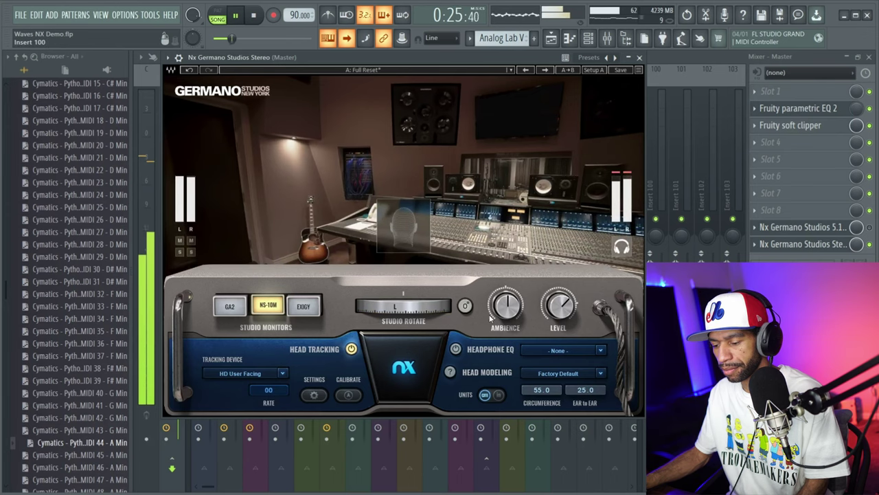
pyautogui.click(465, 305)
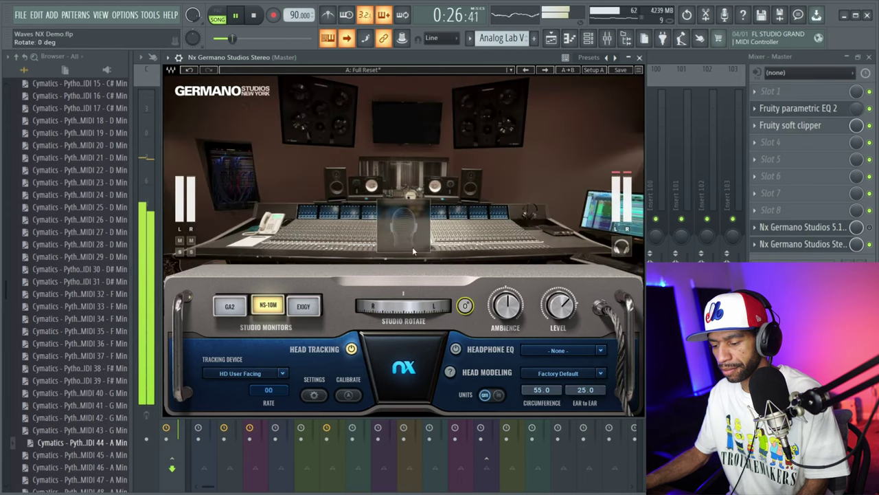
pyautogui.click(255, 16)
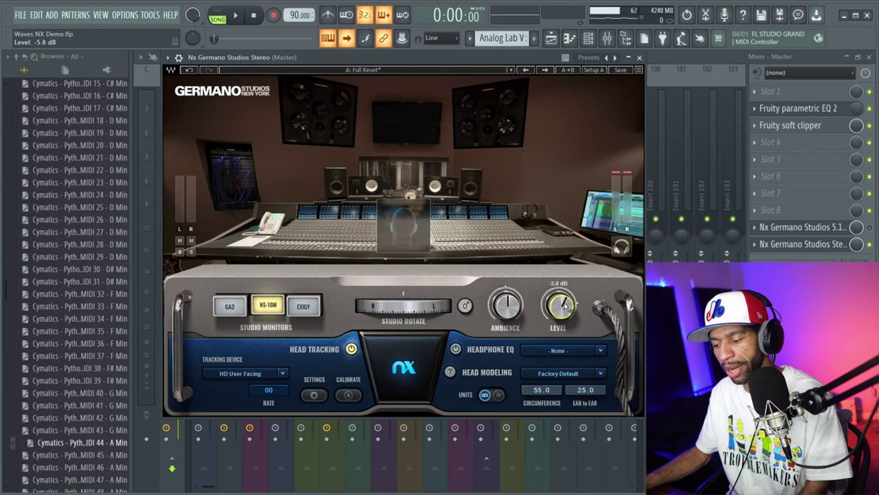
# Switch to EXIGY monitors, lower Level to about -6 dB, and start the song.
pyautogui.click(305, 308)
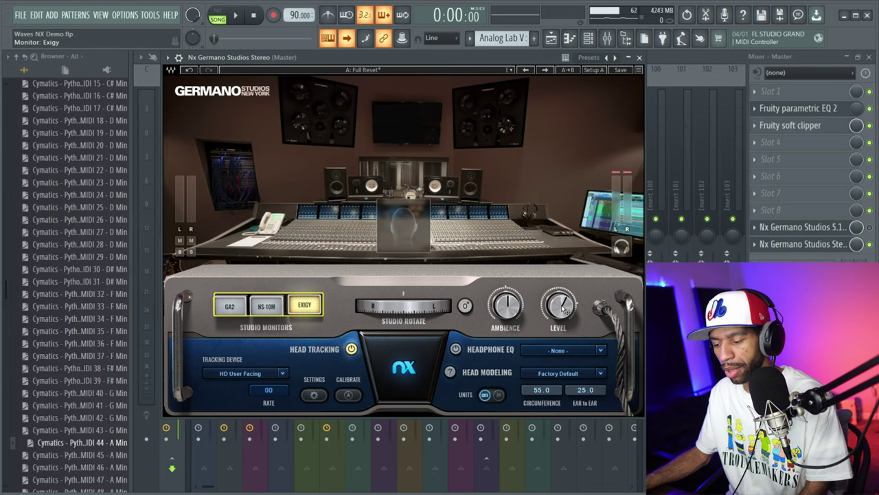
pyautogui.moveTo(568, 303); pyautogui.dragTo(567, 306)
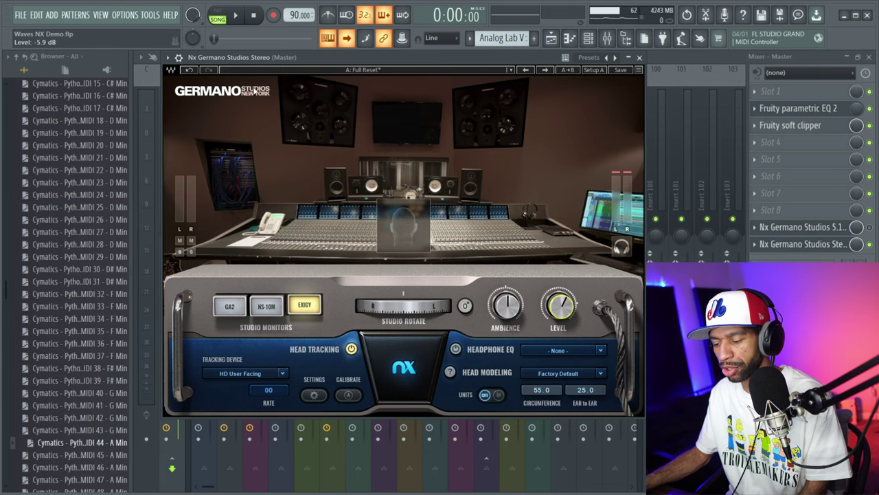
pyautogui.click(238, 16)
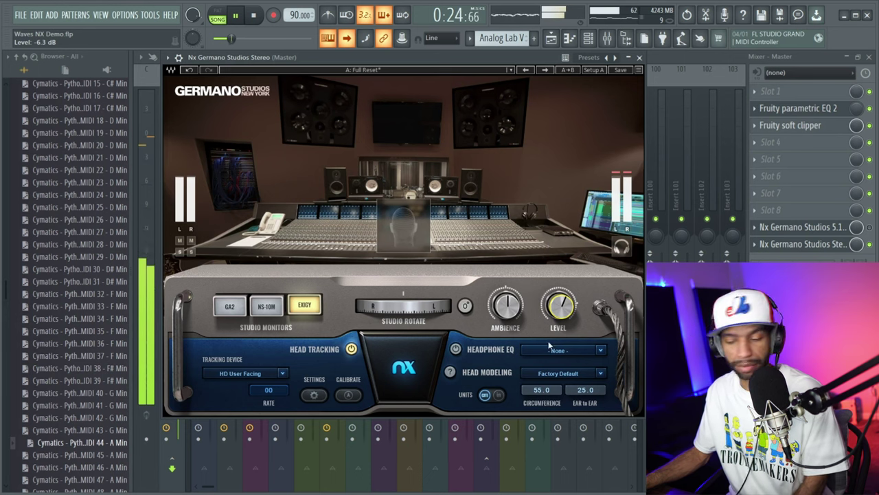
pyautogui.moveTo(411, 313); pyautogui.dragTo(611, 312)
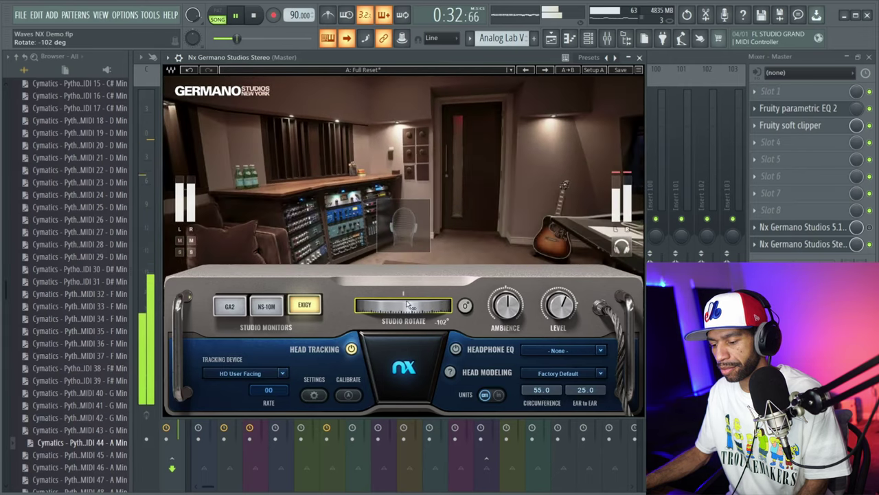
pyautogui.click(465, 306)
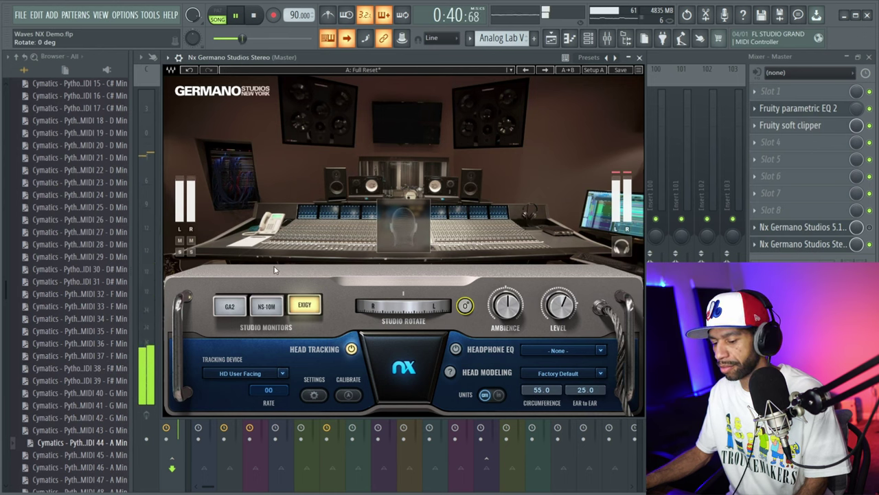
pyautogui.click(253, 16)
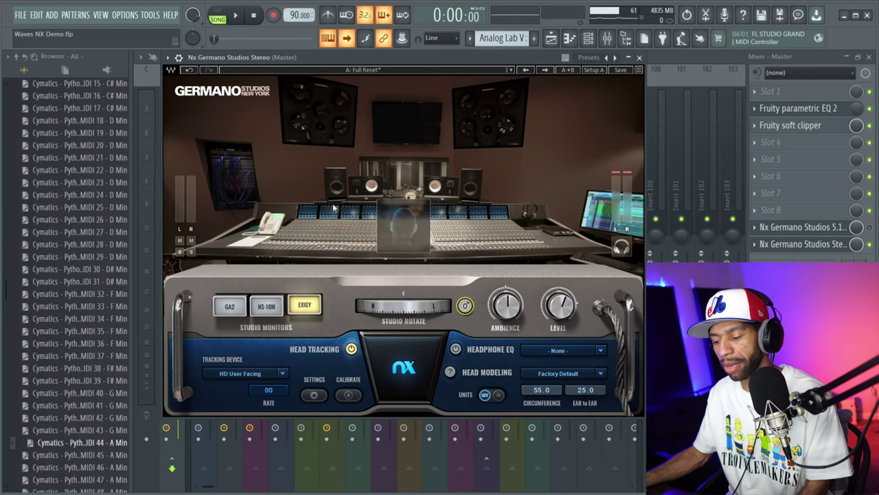
# Replay the song while alternating NS-10M and GA2 against Exigy monitors, ending on Exigy.
pyautogui.click(235, 16)
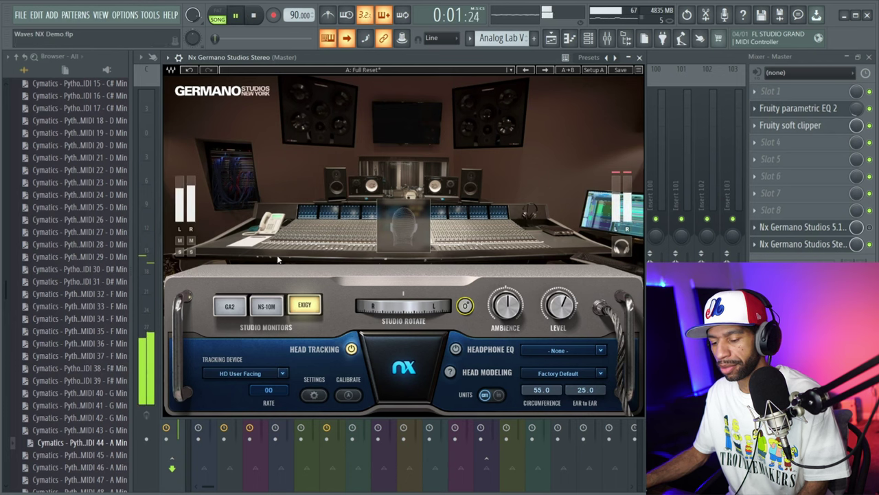
pyautogui.click(271, 310)
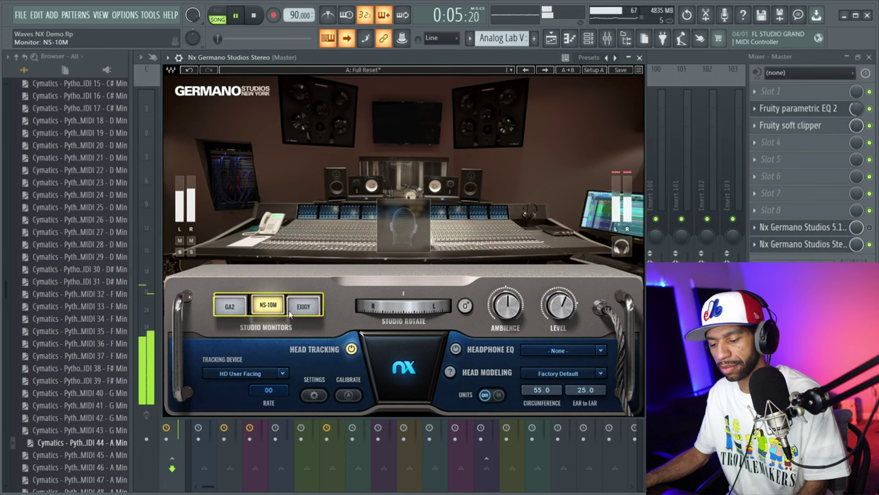
pyautogui.click(312, 309)
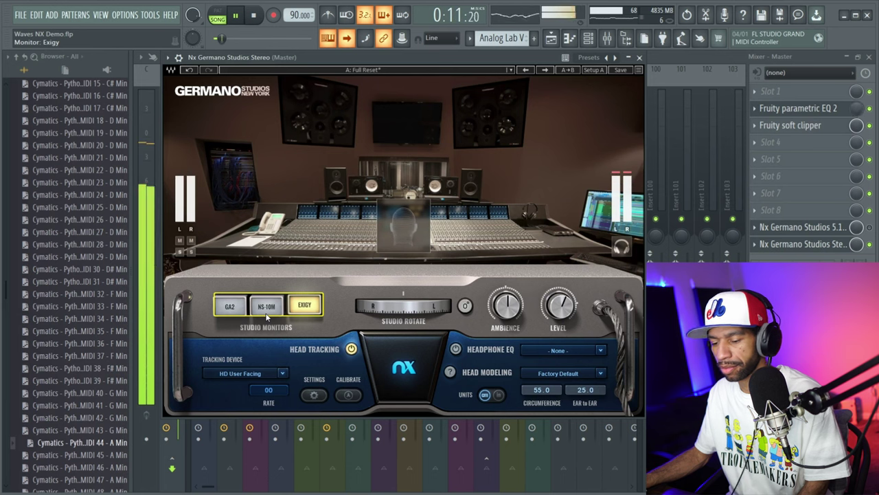
pyautogui.click(231, 306)
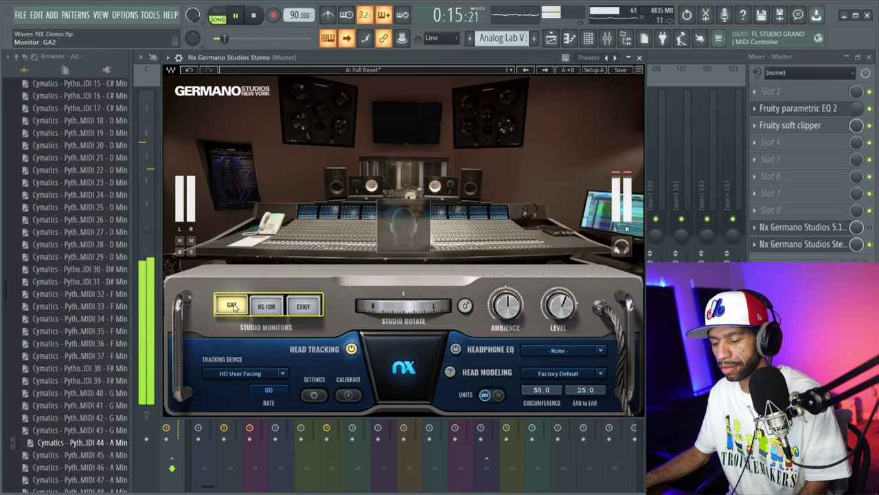
pyautogui.click(298, 308)
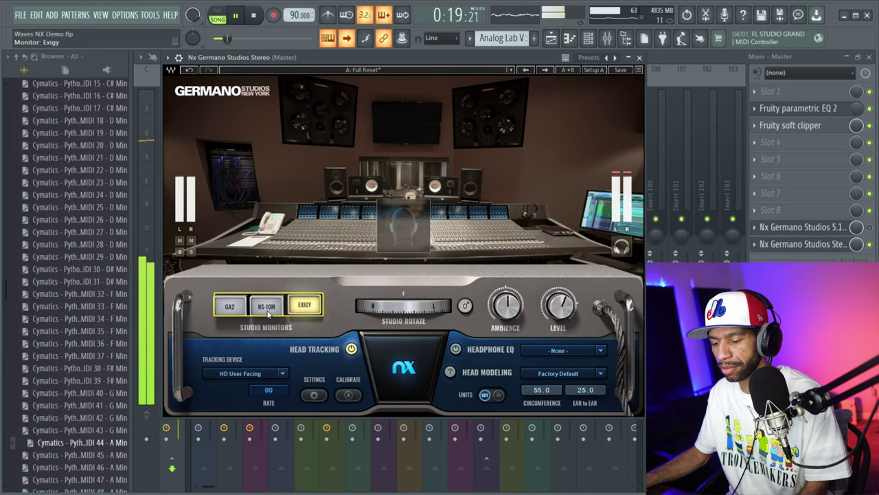
pyautogui.click(268, 313)
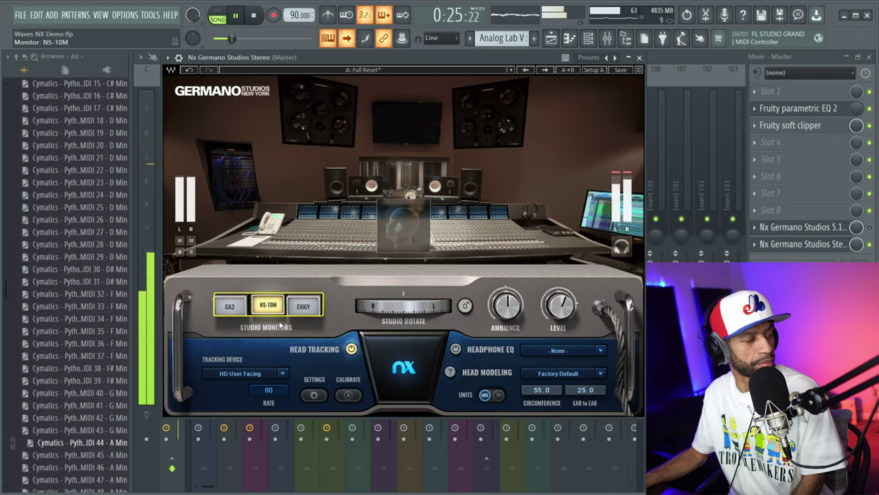
pyautogui.click(311, 307)
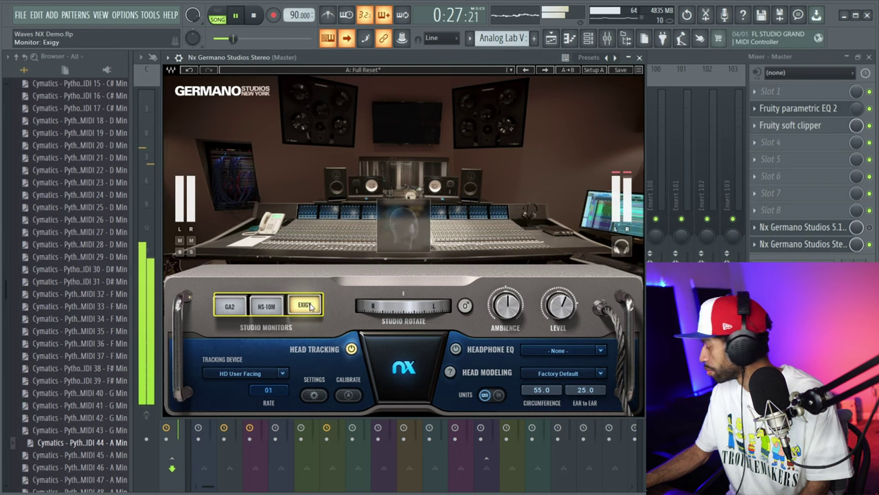
pyautogui.click(229, 307)
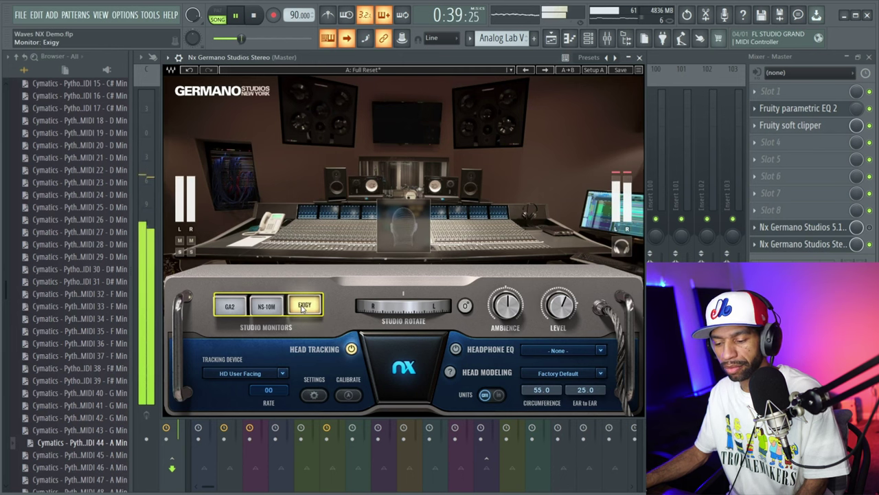
pyautogui.click(302, 307)
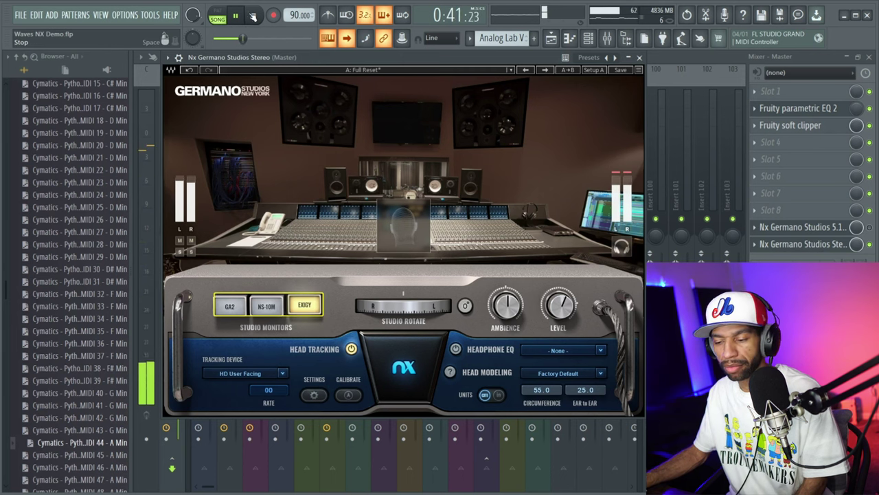
# Restart playback, set head circumference to 75.0 and ear-to-ear to 40.0, then stop the song.
pyautogui.press('space')
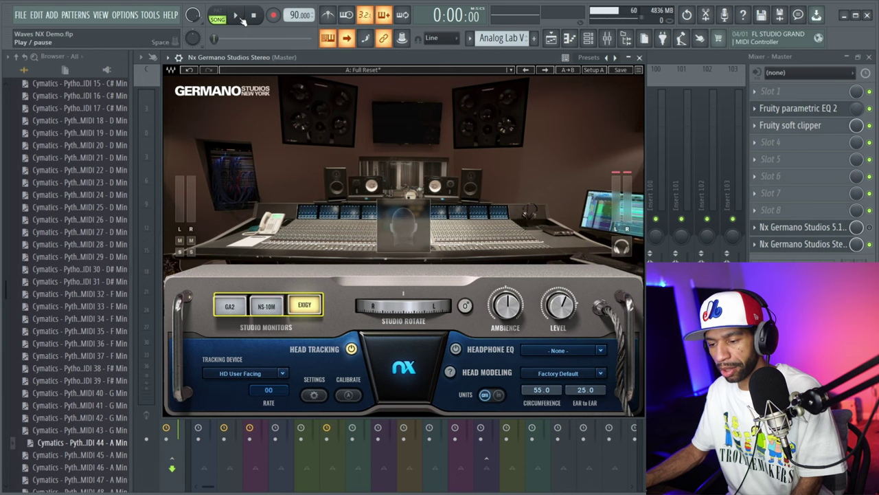
pyautogui.press('space')
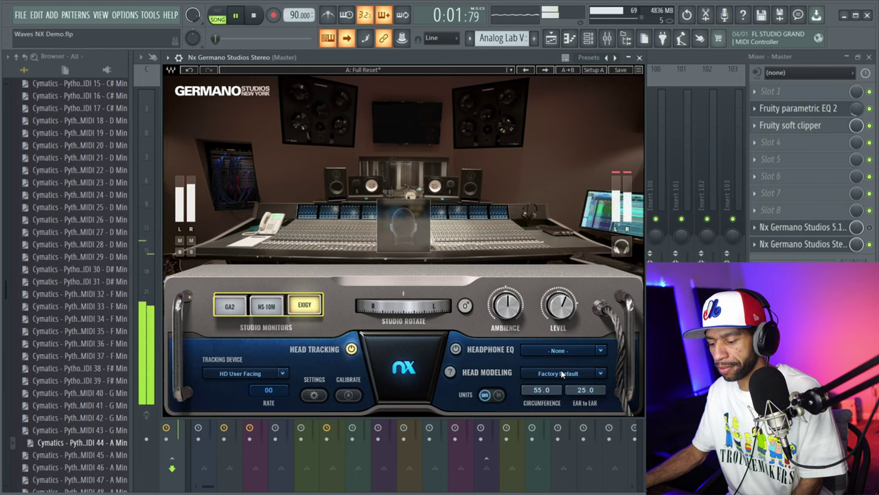
pyautogui.moveTo(541, 390); pyautogui.dragTo(541, 350)
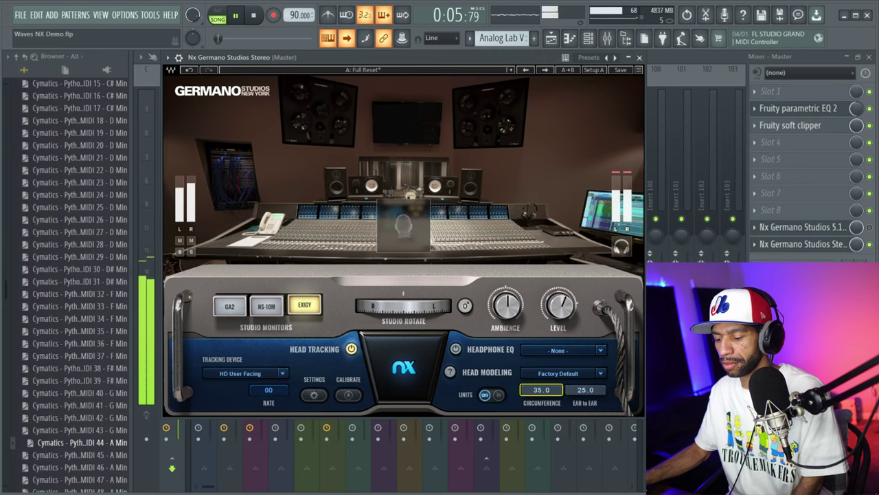
pyautogui.moveTo(542, 389); pyautogui.dragTo(537, 361)
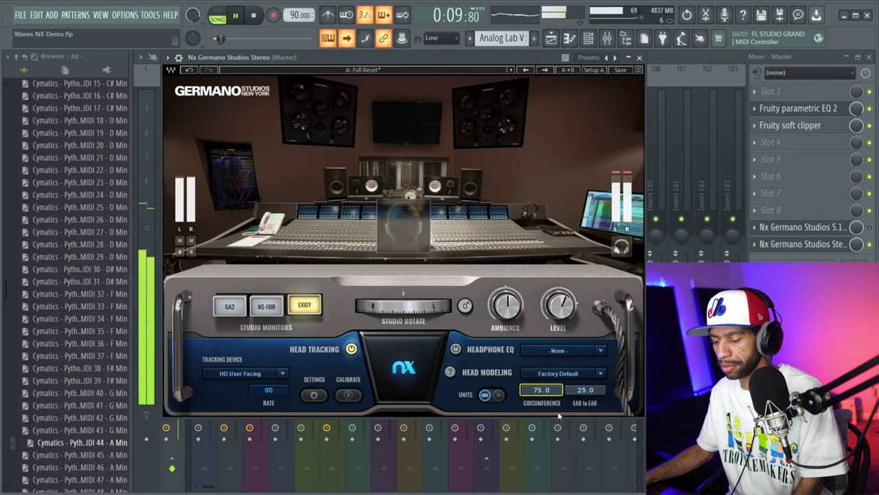
pyautogui.moveTo(542, 390); pyautogui.dragTo(543, 405)
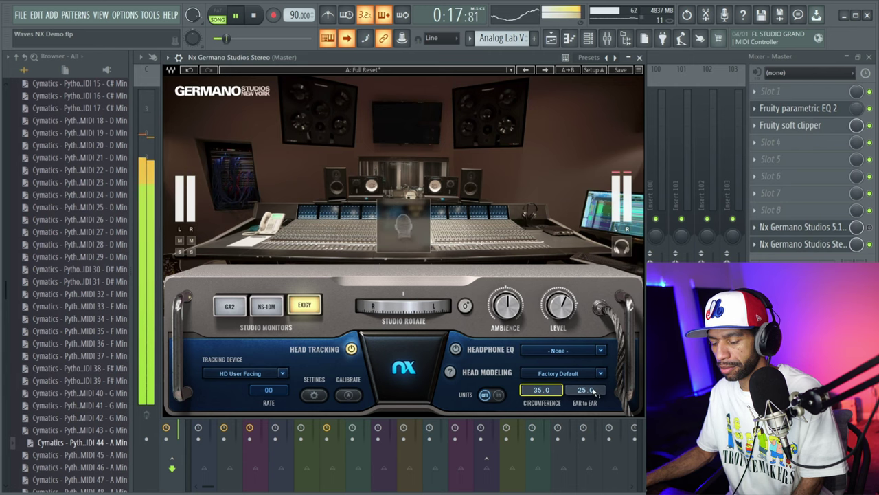
pyautogui.moveTo(595, 391); pyautogui.dragTo(595, 385)
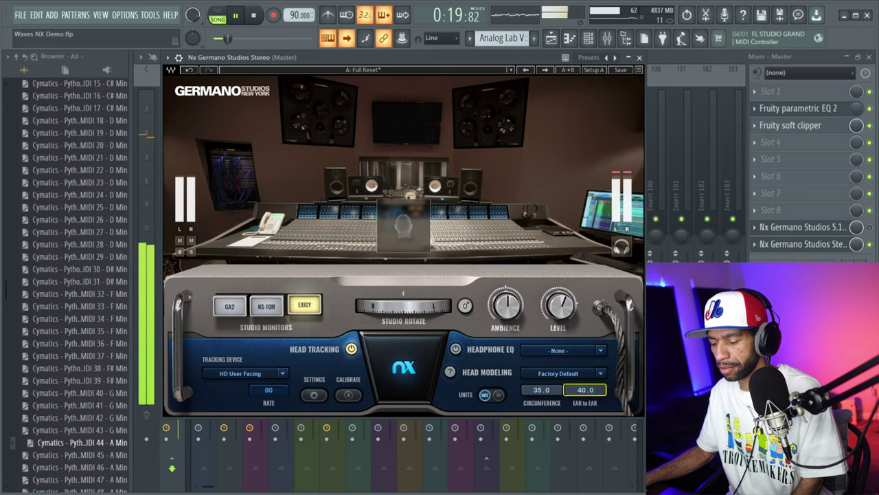
pyautogui.moveTo(591, 393); pyautogui.dragTo(591, 398)
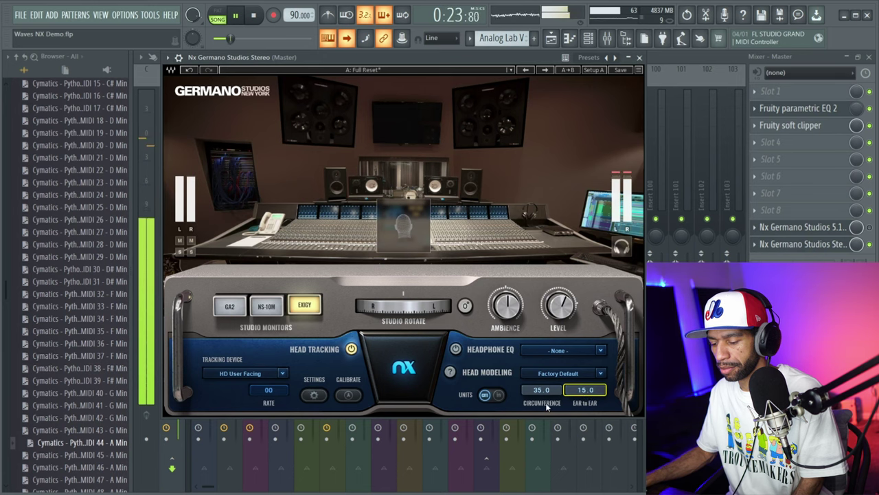
pyautogui.moveTo(543, 390); pyautogui.dragTo(584, 378)
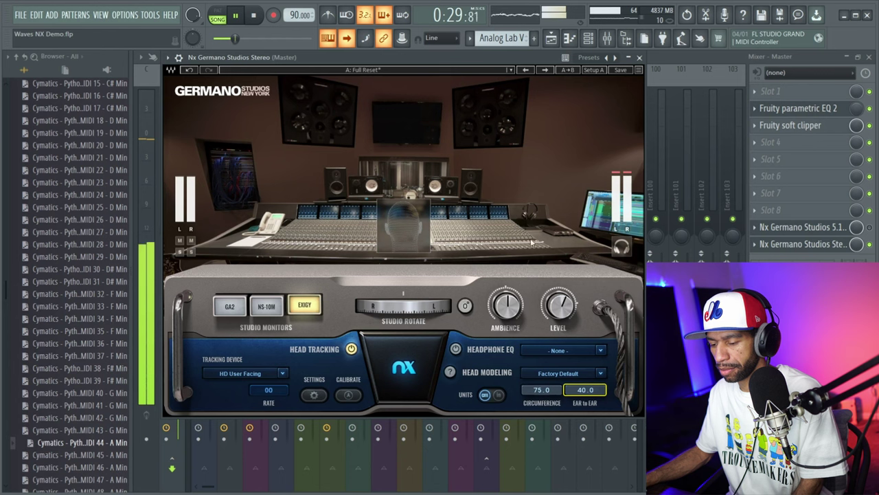
pyautogui.click(254, 14)
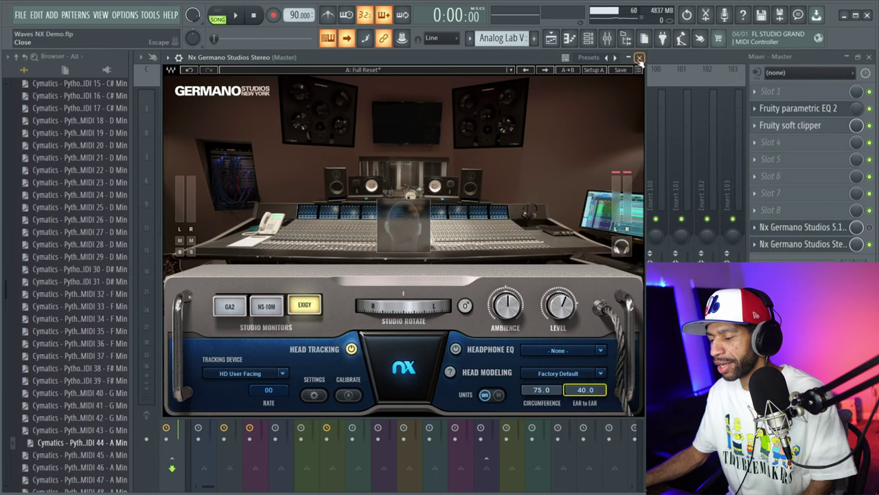
# Bypass Nx Stereo on the master, open Nx Germano Studios 5.1, and rotate then reset its room to 0°.
pyautogui.click(640, 58)
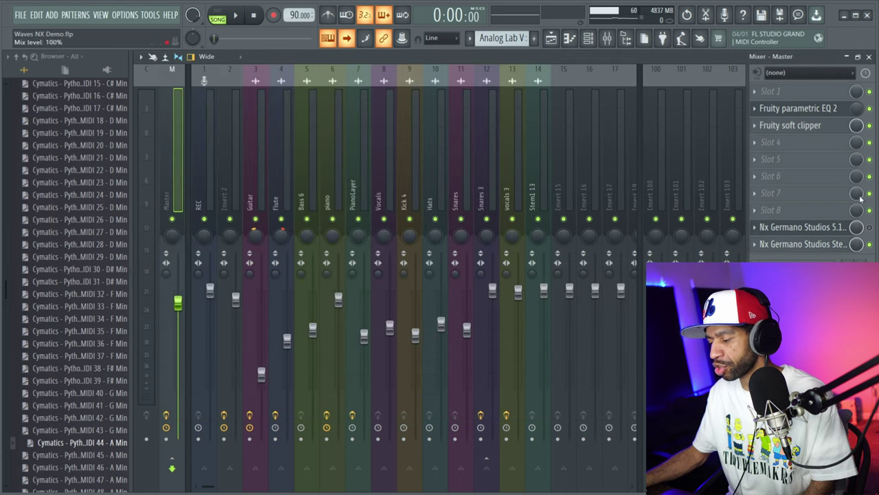
pyautogui.click(869, 243)
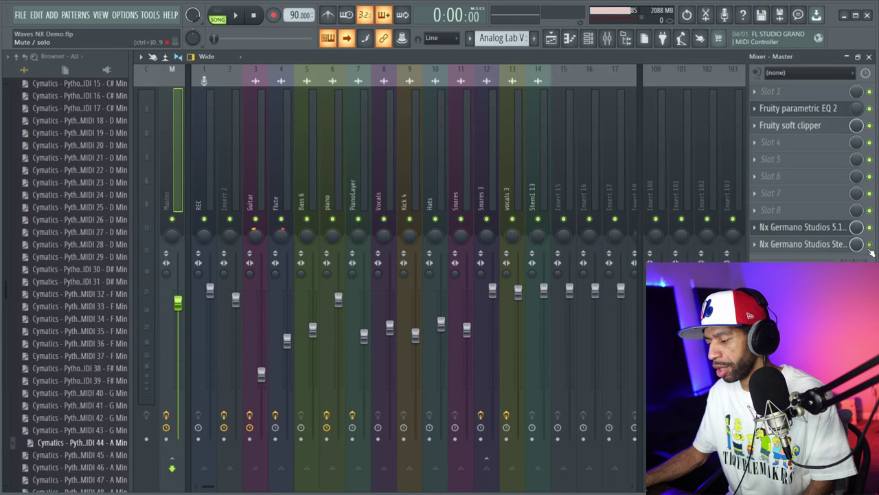
pyautogui.click(824, 228)
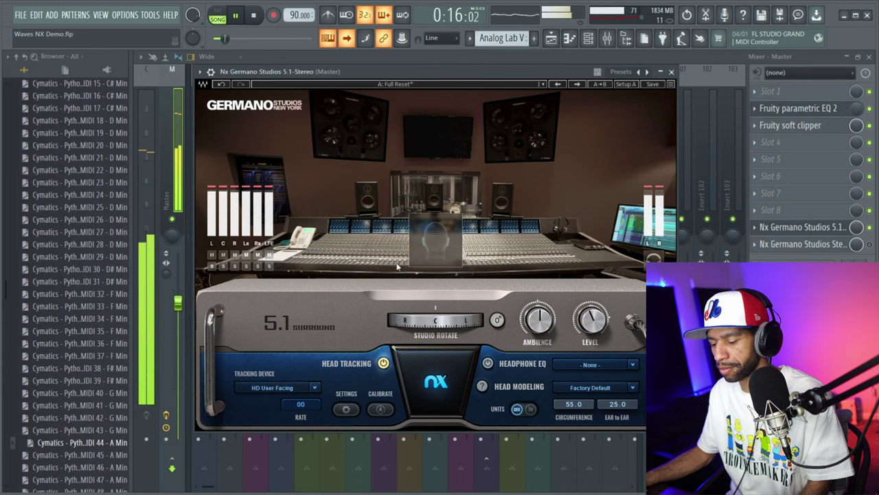
pyautogui.moveTo(434, 318); pyautogui.dragTo(382, 318)
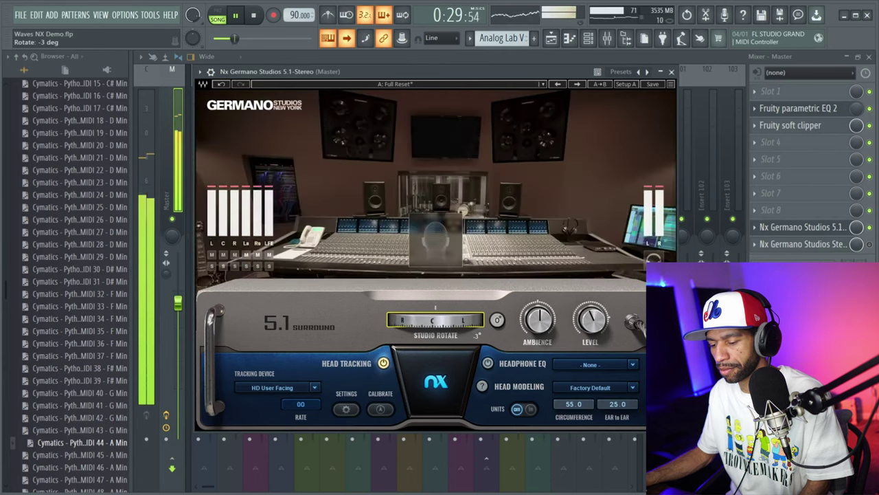
pyautogui.click(496, 320)
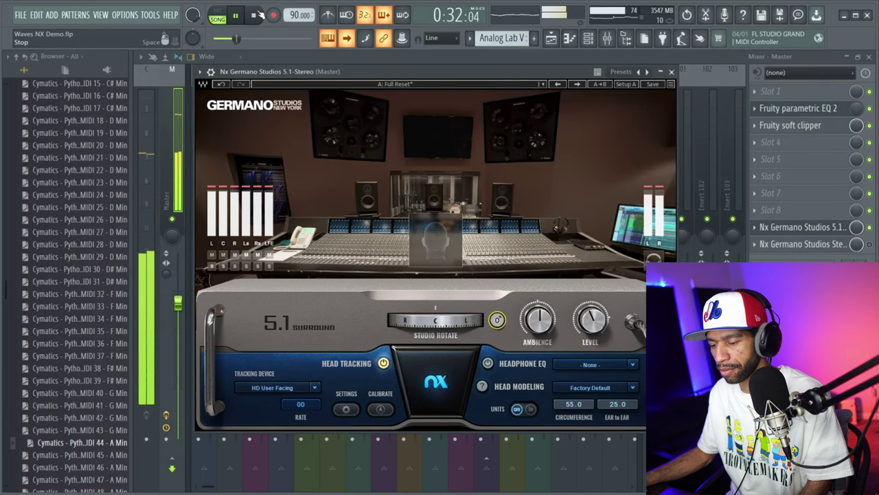
# Stop playback, solo and unsolo L, mute L, C, Ls, Rs and LFE, then clear all mutes.
pyautogui.press('space')
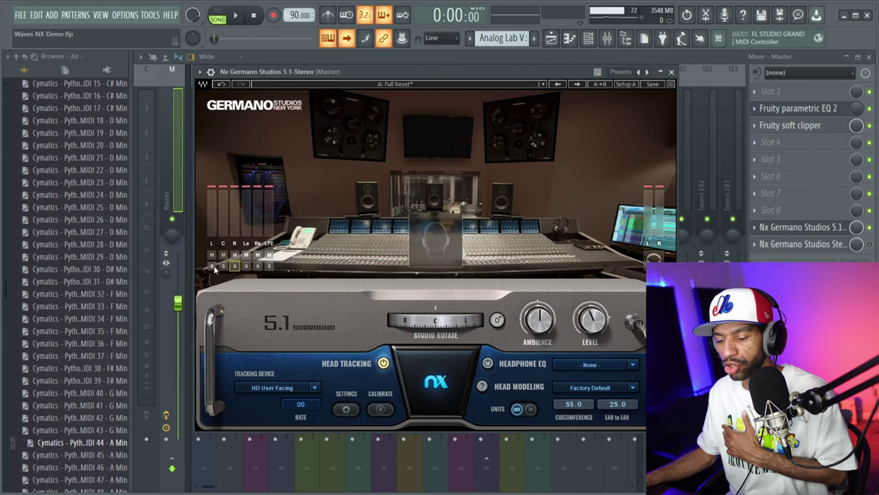
pyautogui.click(212, 266)
pyautogui.click(212, 266)
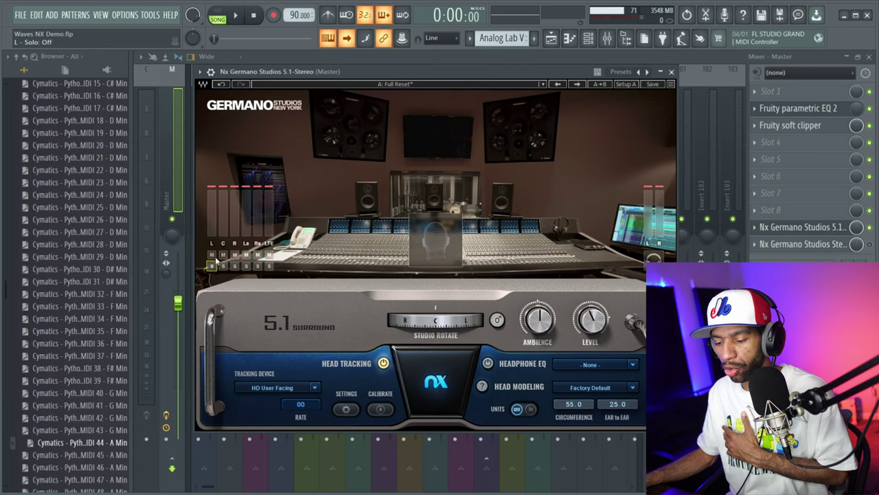
pyautogui.click(211, 254)
pyautogui.click(222, 254)
pyautogui.click(246, 254)
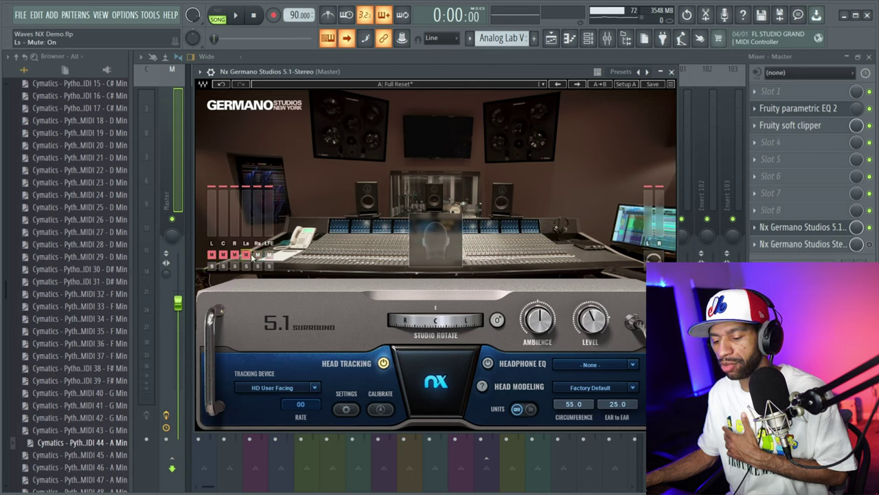
pyautogui.click(257, 254)
pyautogui.click(268, 254)
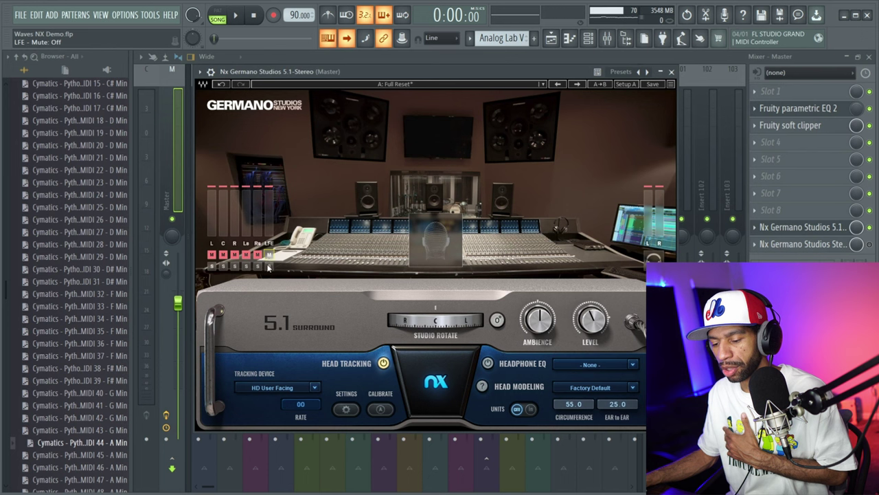
pyautogui.click(268, 267)
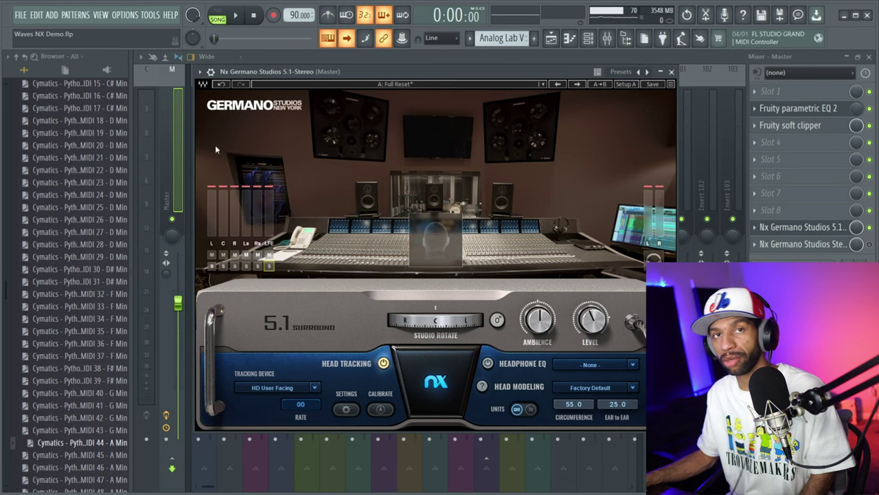
# Play the song and solo the L, C, R, Ls and Rs speakers one at a time.
pyautogui.click(236, 15)
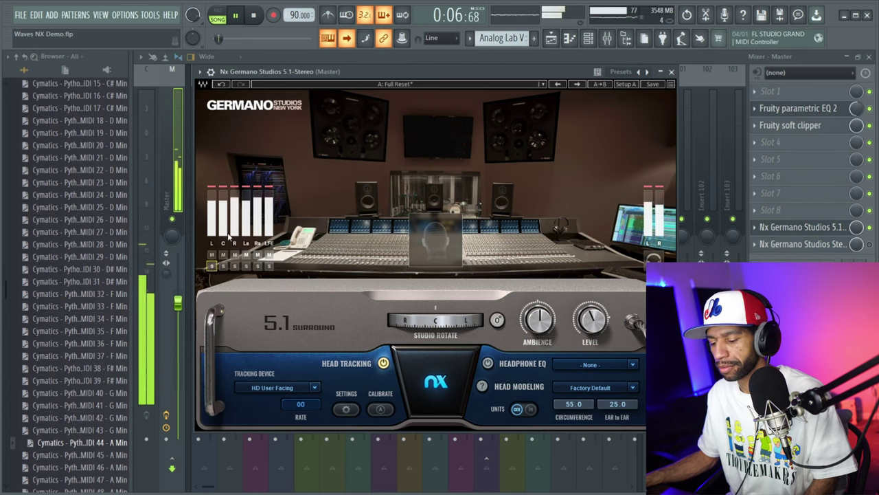
pyautogui.click(212, 267)
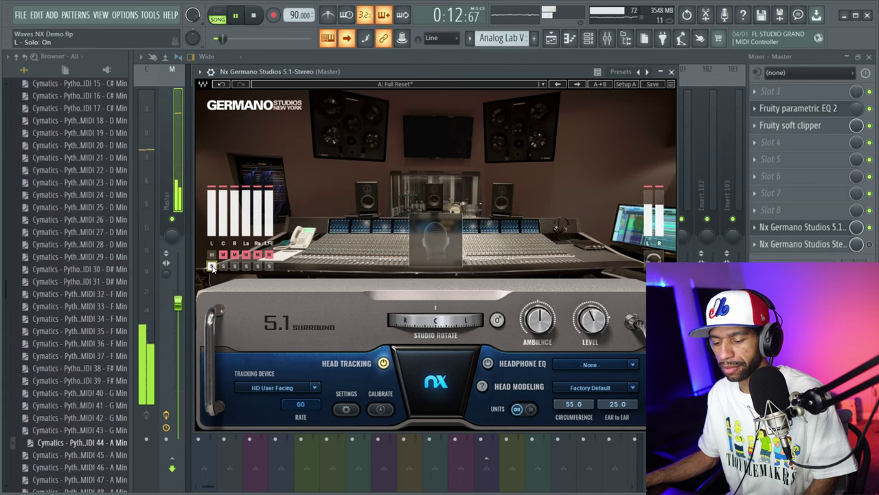
pyautogui.click(224, 267)
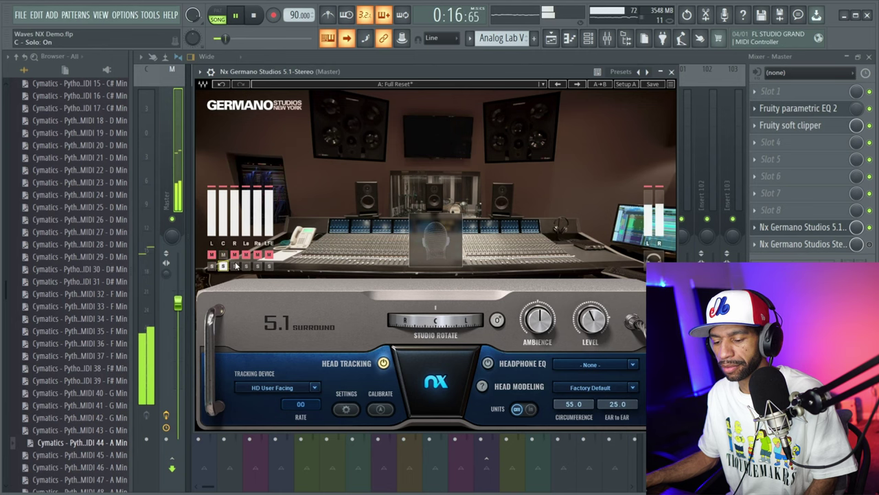
pyautogui.click(235, 266)
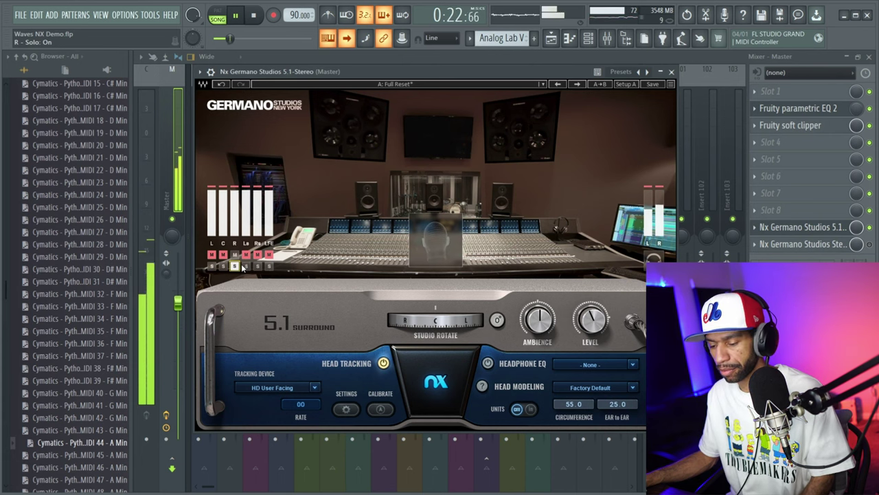
pyautogui.click(246, 267)
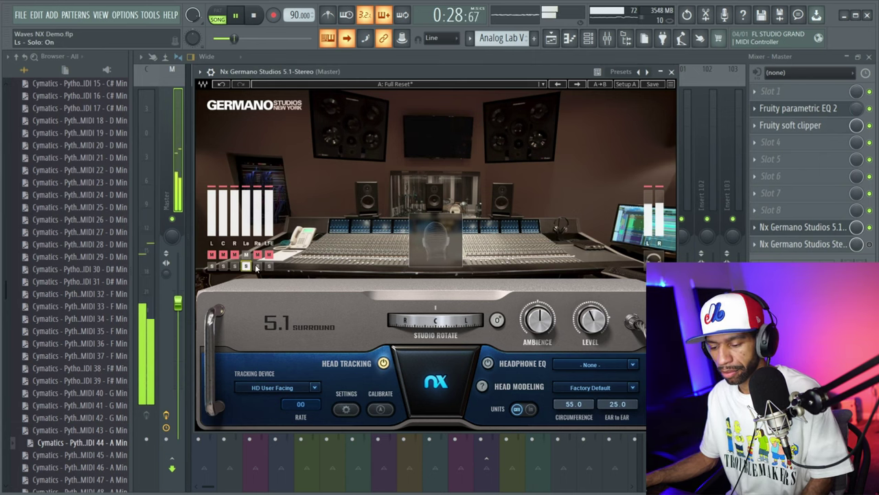
pyautogui.click(257, 266)
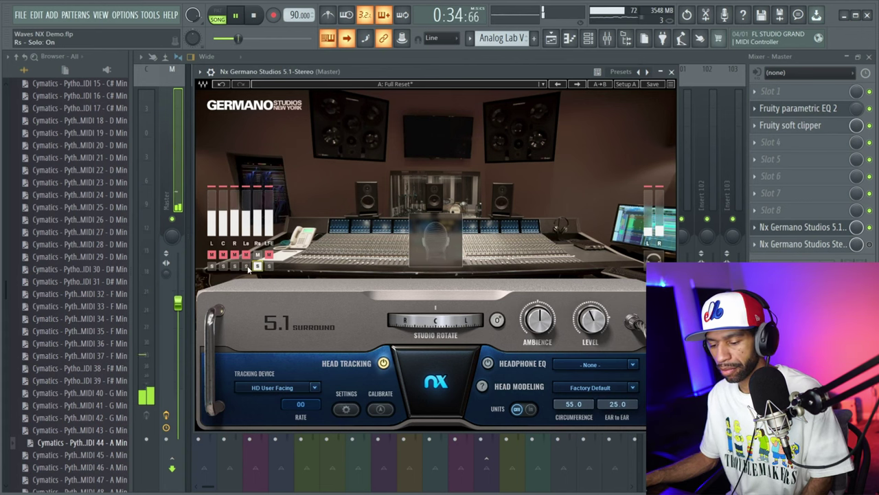
# Solo the right surround again, hear the LFE channel alone, then clear all solos.
pyautogui.click(257, 266)
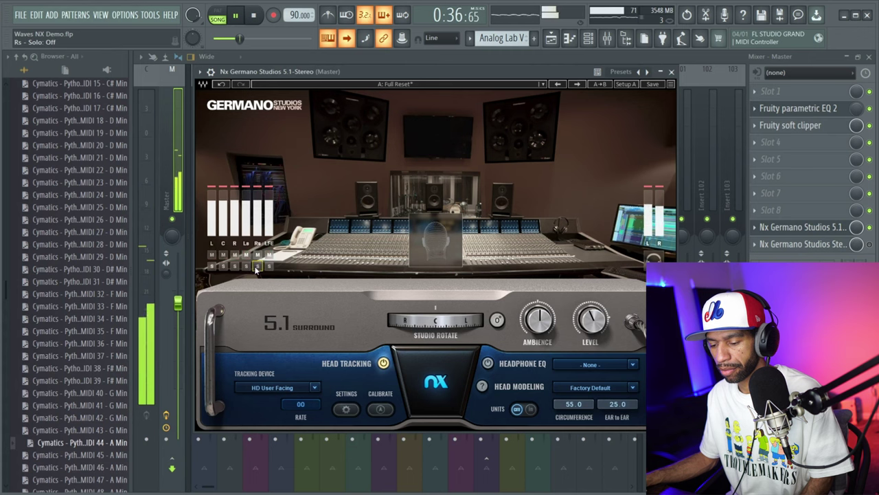
pyautogui.click(257, 266)
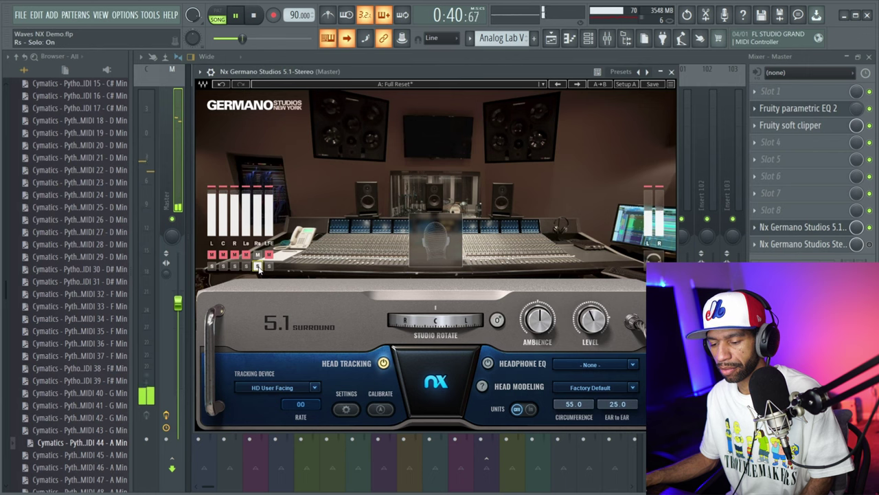
pyautogui.click(269, 267)
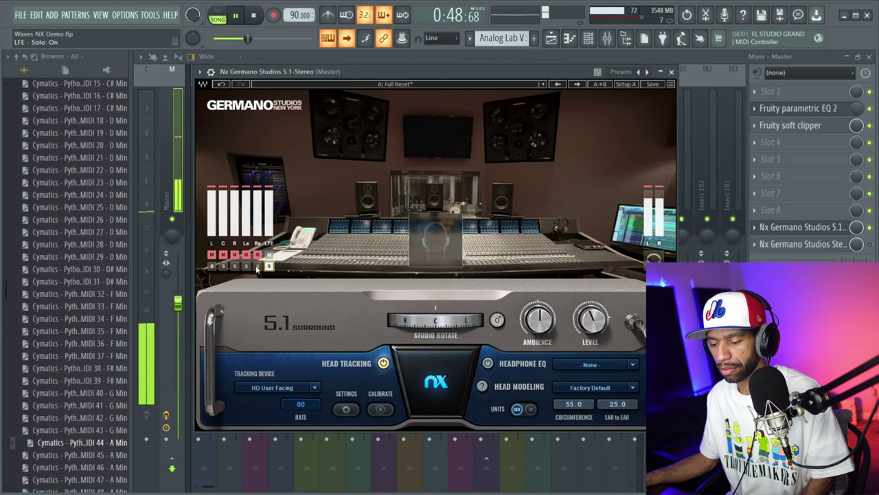
pyautogui.click(257, 267)
pyautogui.click(259, 266)
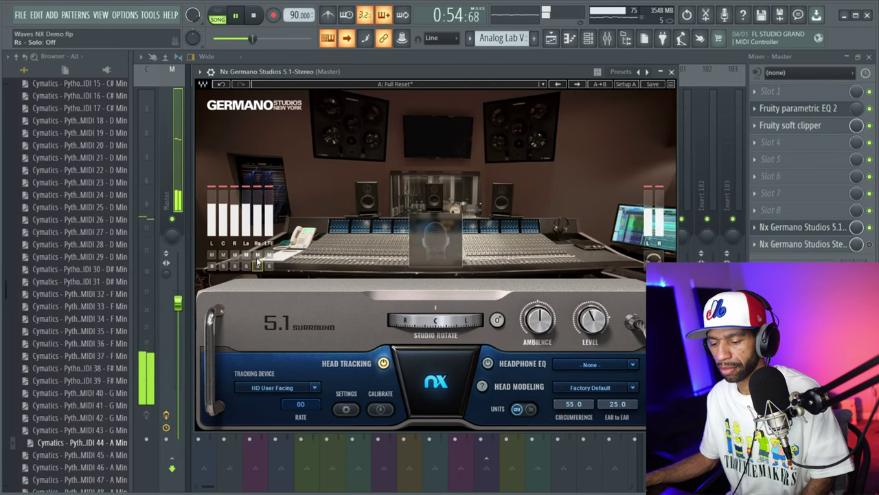
# Mute the L, C, R and Ls speakers in the Nx 5.1 plugin.
pyautogui.click(223, 255)
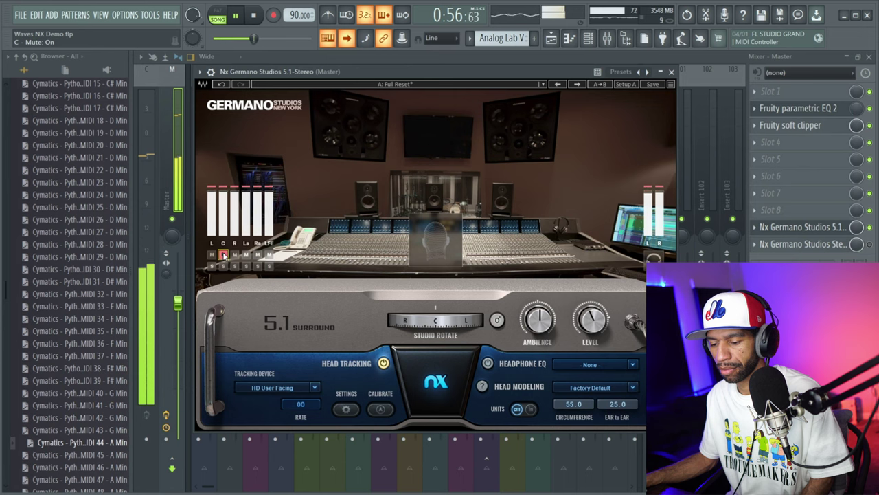
pyautogui.click(234, 255)
pyautogui.click(212, 254)
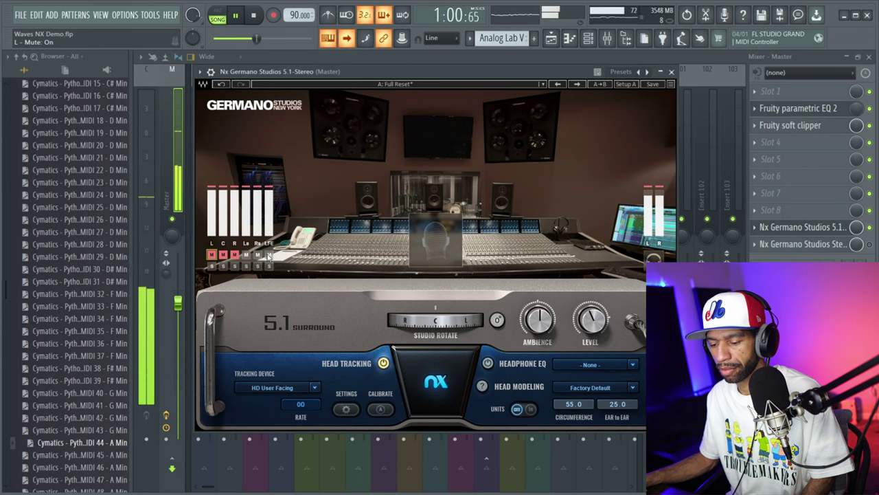
pyautogui.click(246, 254)
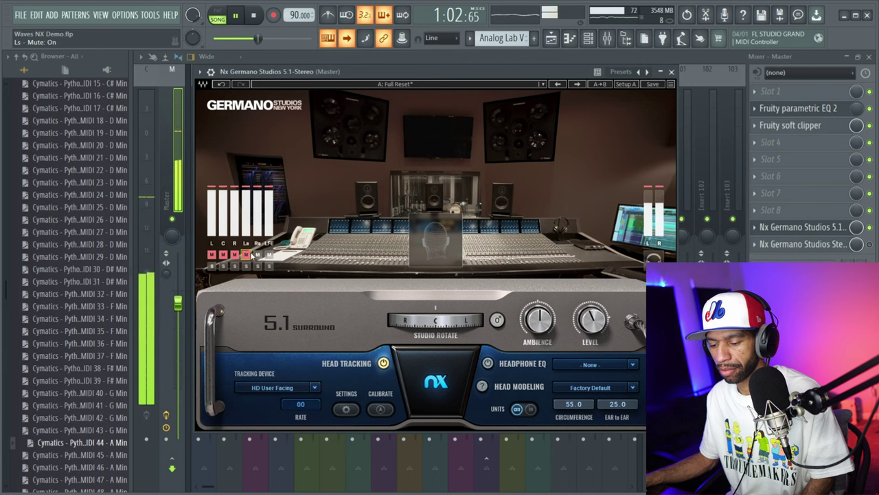